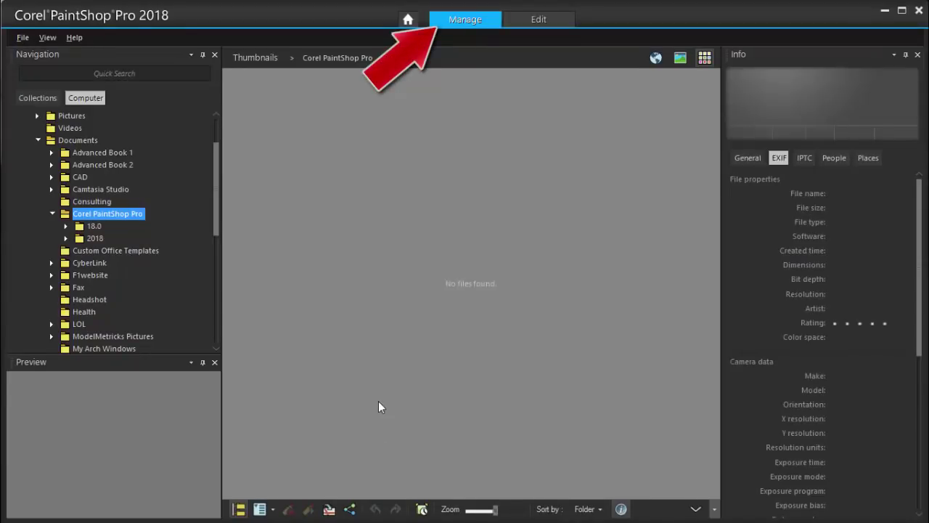
Open woman-484900_1920.jpg from the 2018 folder for editing and activate the Makeover tool.
left_click(95, 239)
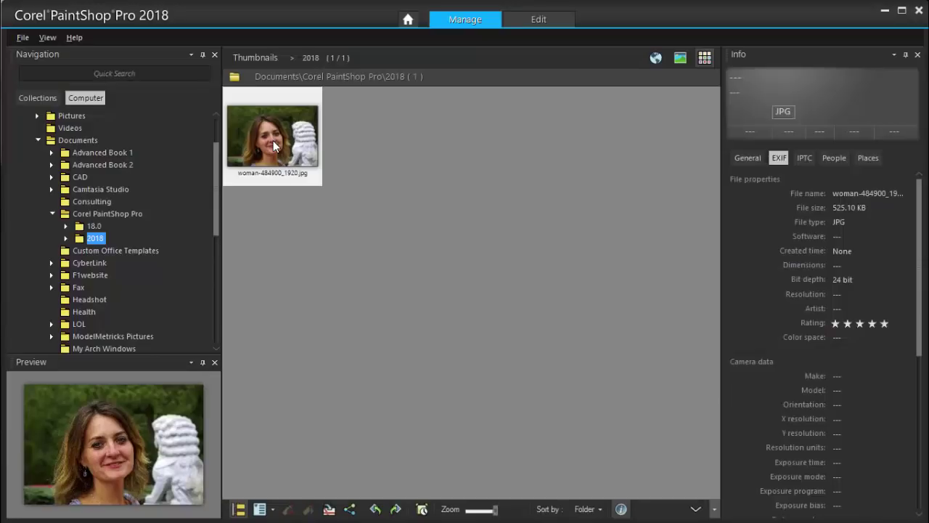
right_click(280, 144)
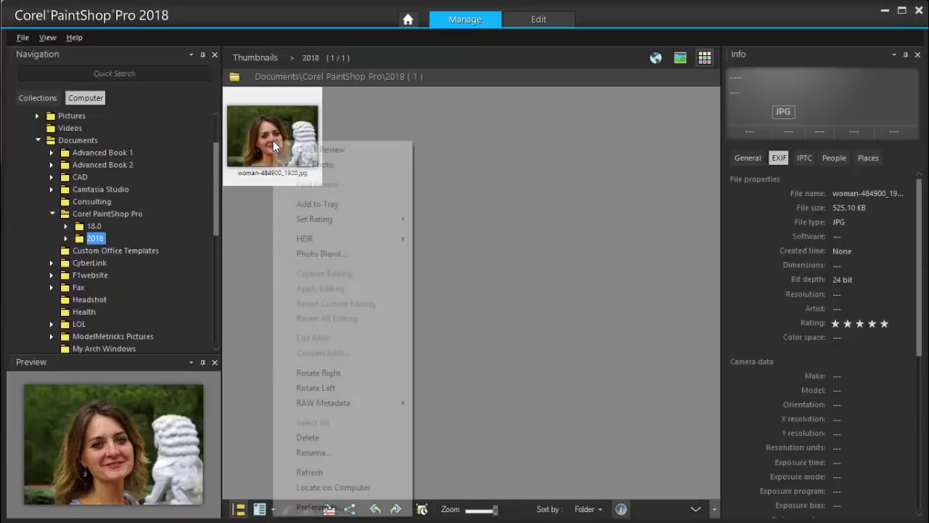
left_click(299, 165)
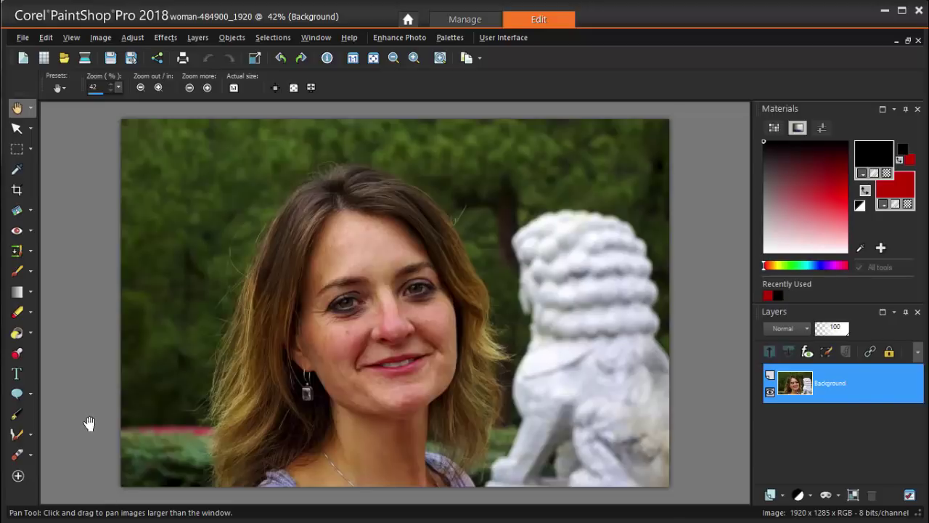
left_click(30, 231)
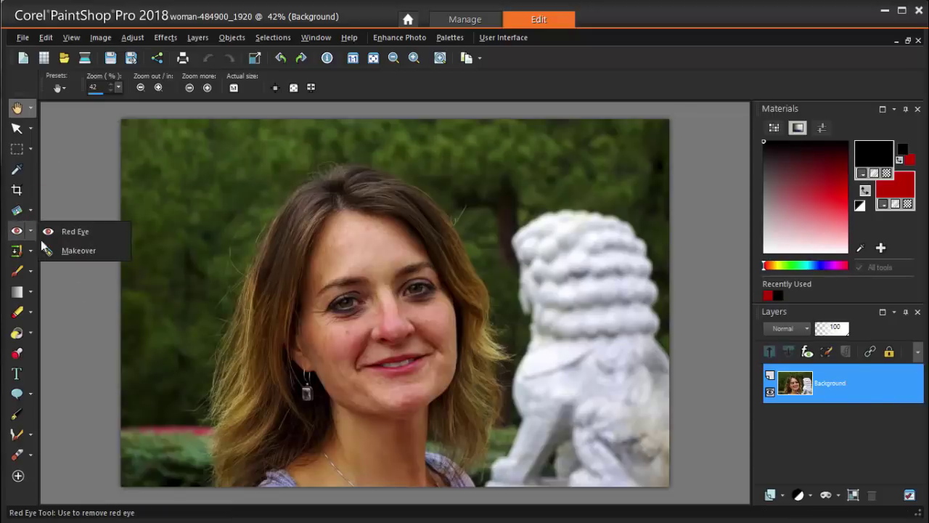
left_click(81, 252)
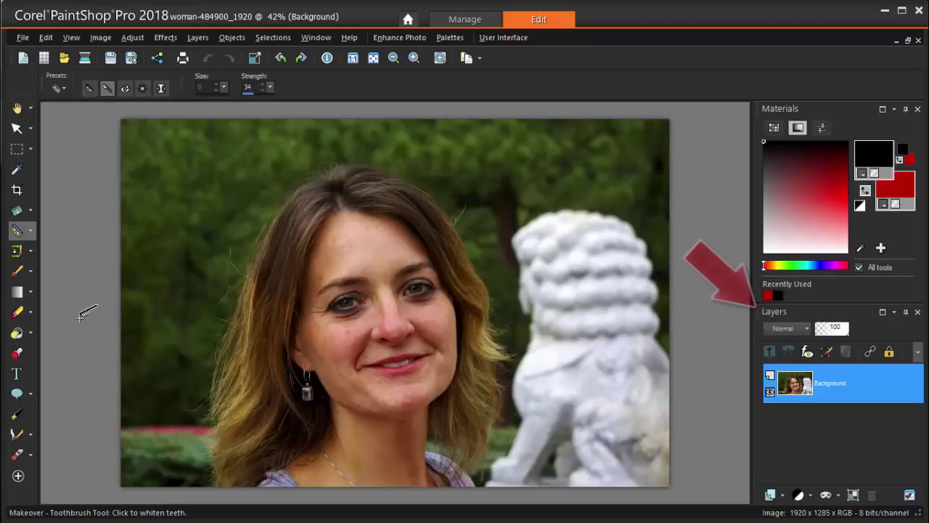
Duplicate the Background layer and name the copy Makeover.
right_click(829, 390)
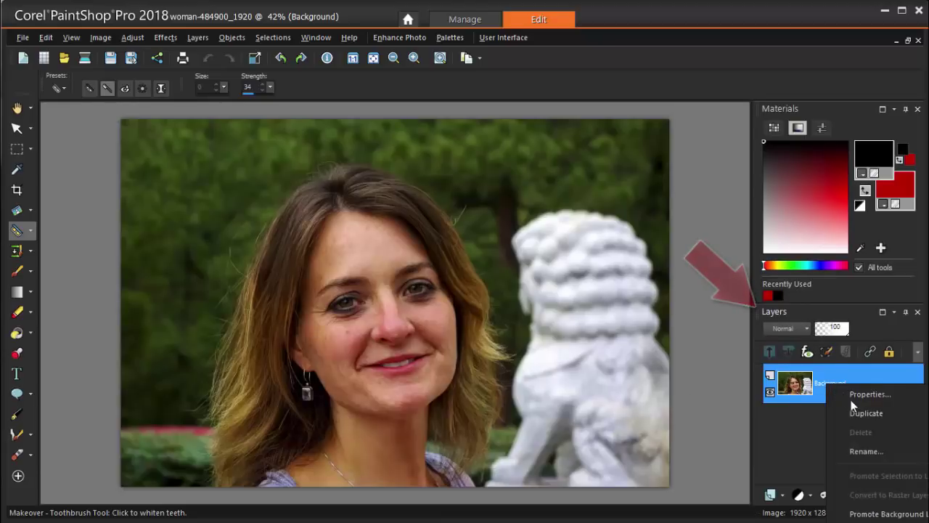
left_click(861, 411)
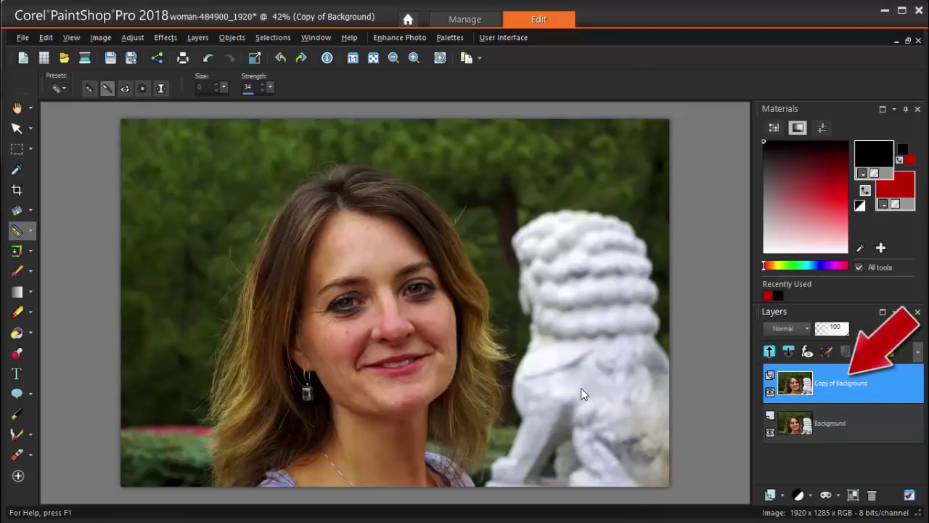
type("Makeover")
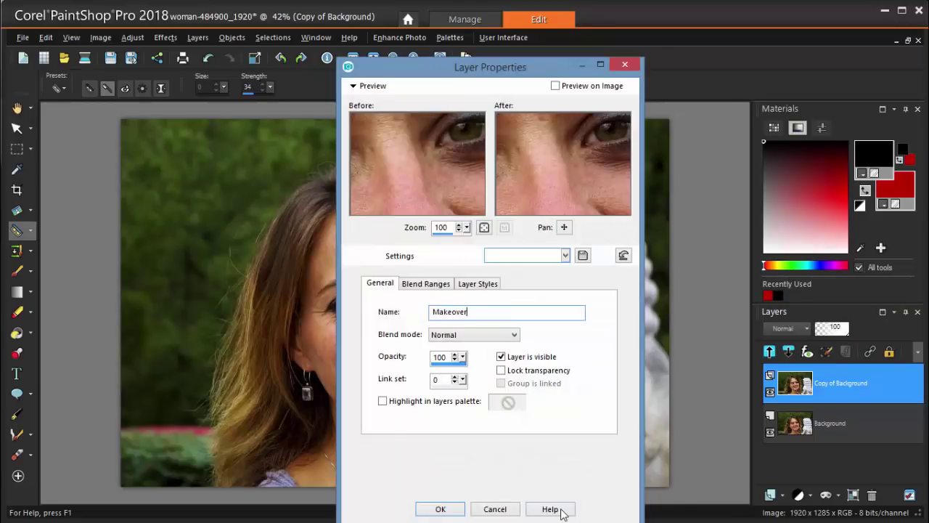
key("Return")
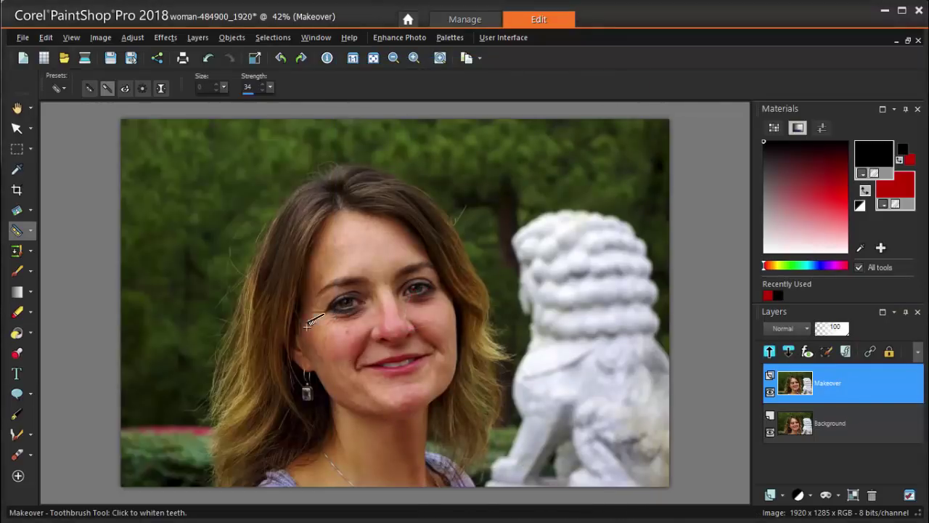
Switch the Makeover tool to Blemish Fixer mode and adjust its brush size to 25.
scroll(380, 331, "up", 3)
scroll(378, 345, "up", 2)
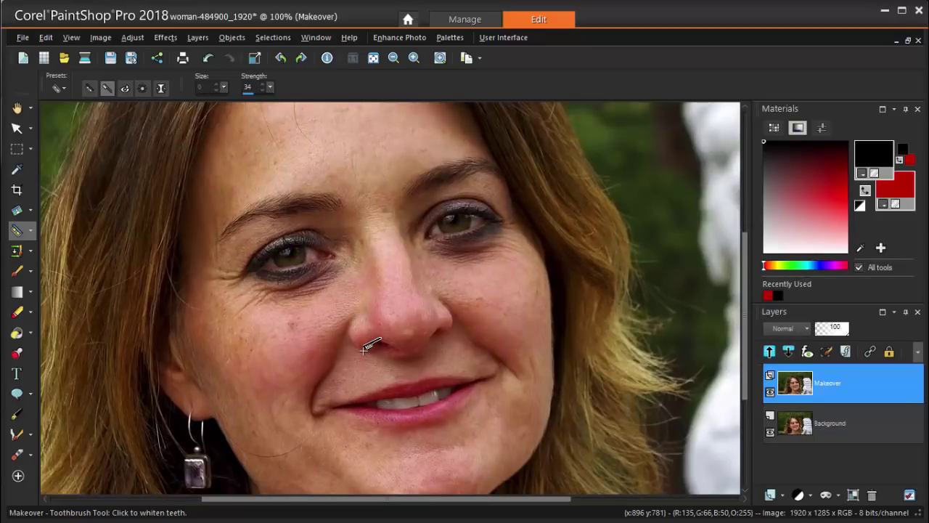
left_click(88, 91)
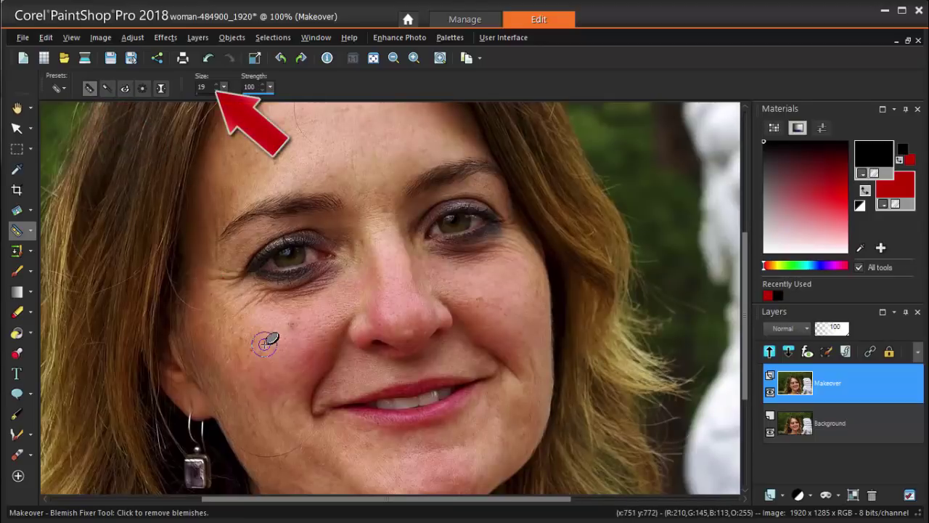
scroll(265, 342, "up", 3)
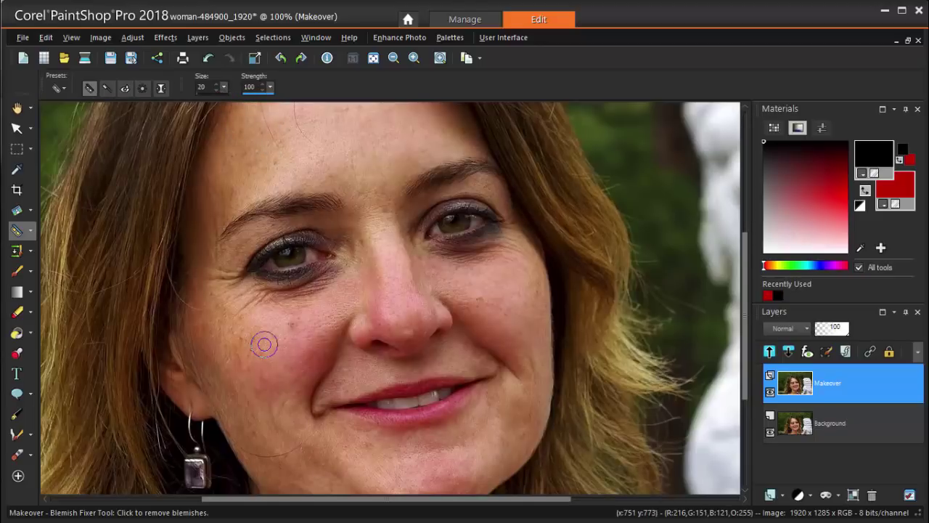
mouse_move(264, 366)
left_mouse_down()
mouse_move(266, 383)
mouse_move(264, 358)
left_mouse_up()
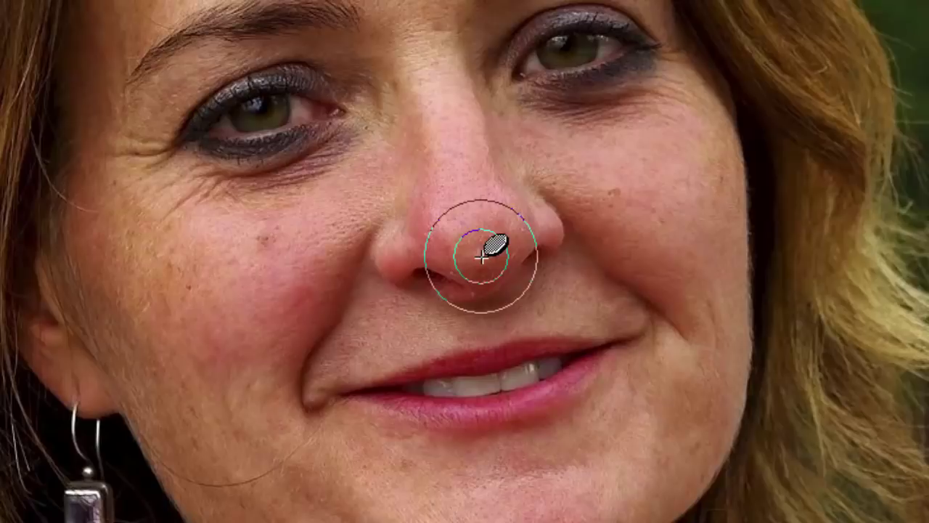
scroll(481, 256, "down", 4)
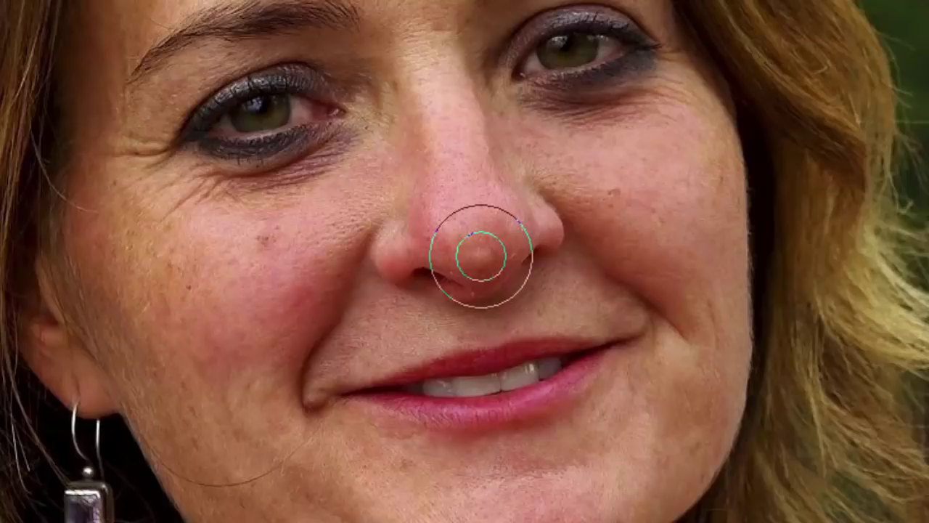
scroll(482, 257, "down", 1)
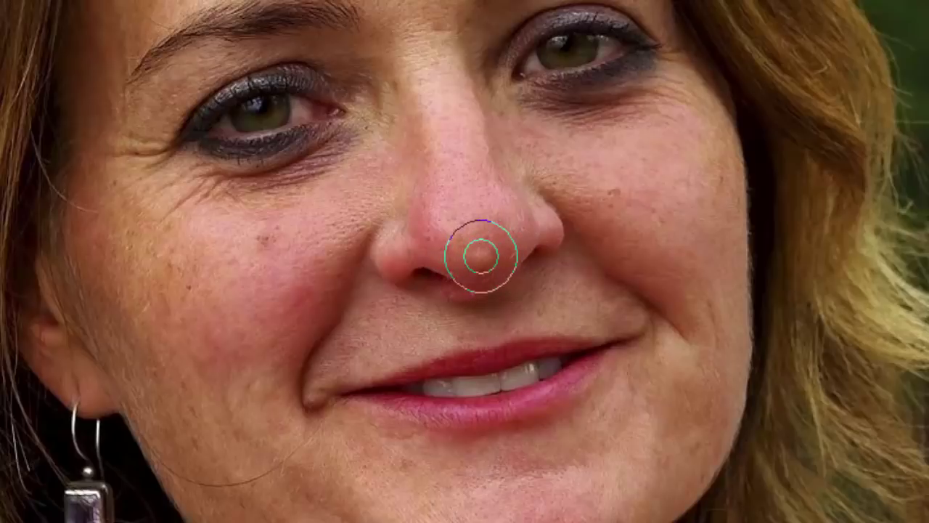
scroll(482, 257, "down", 1)
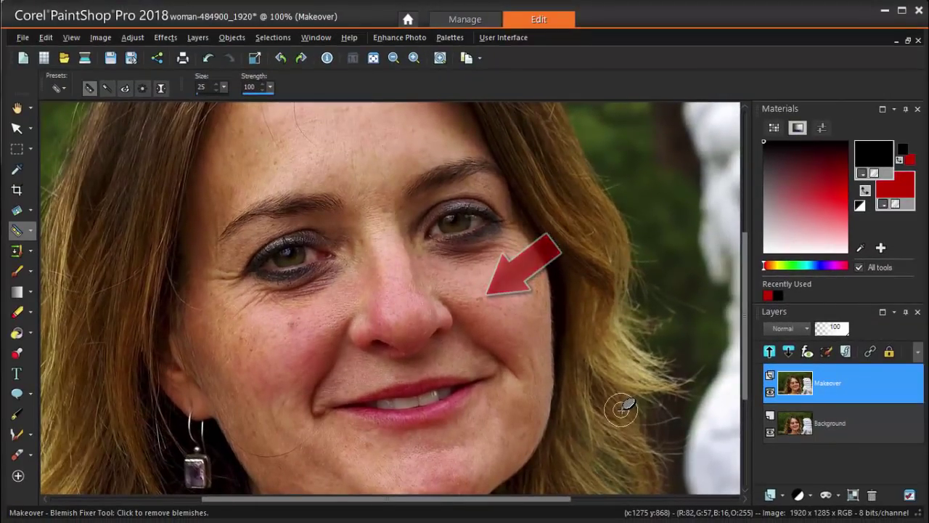
Set the Blemish Fixer size to 13 and remove the blemish on the cheek nearer the statue.
scroll(482, 294, "up", 2)
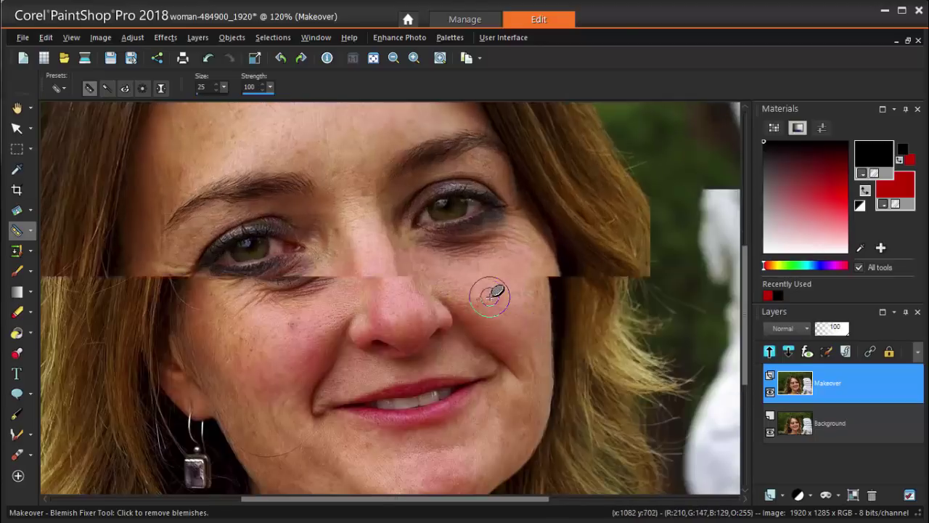
scroll(482, 294, "up", 1)
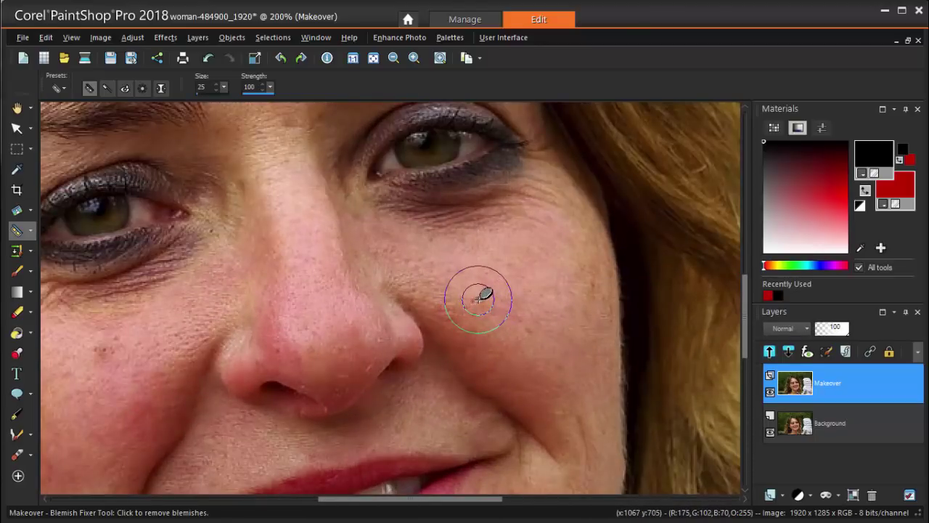
left_click_drag(479, 299, 479, 282)
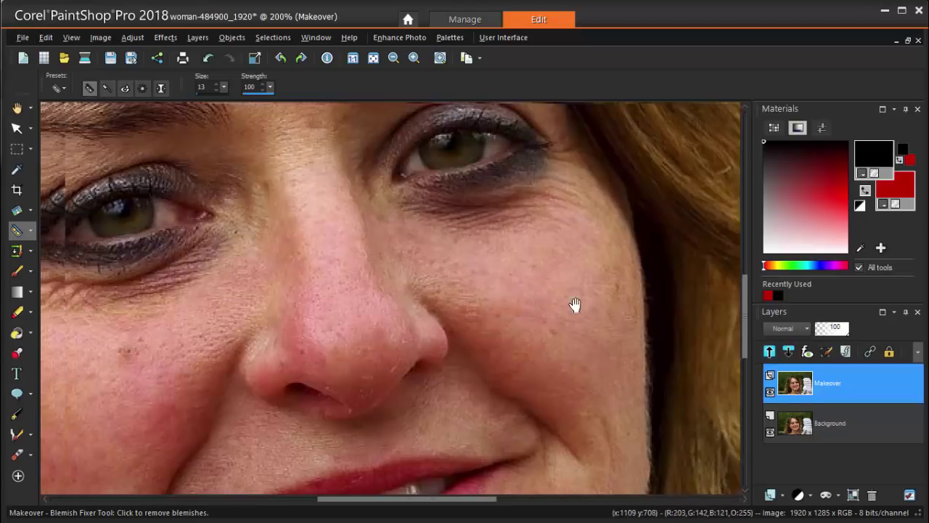
Remove the remaining small blemishes on the earring-side cheek and on the forehead with the Blemish Fixer.
scroll(574, 307, "down", 2)
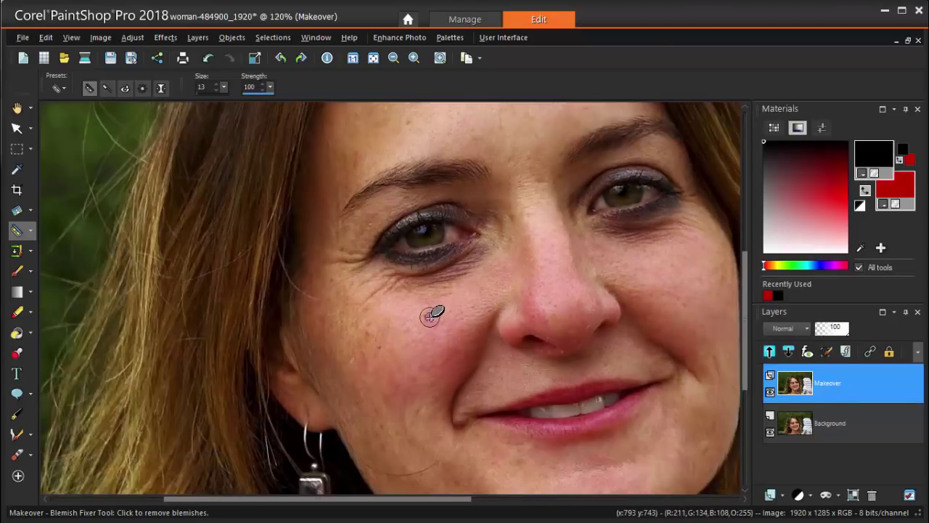
left_click_drag(378, 346, 421, 347)
left_click_drag(415, 267, 358, 394)
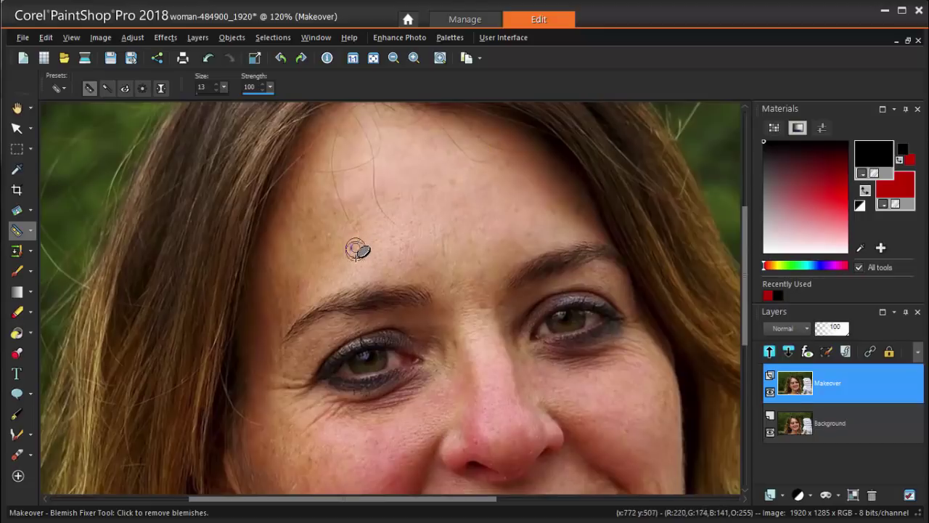
left_click(312, 211)
scroll(396, 199, "down", 4)
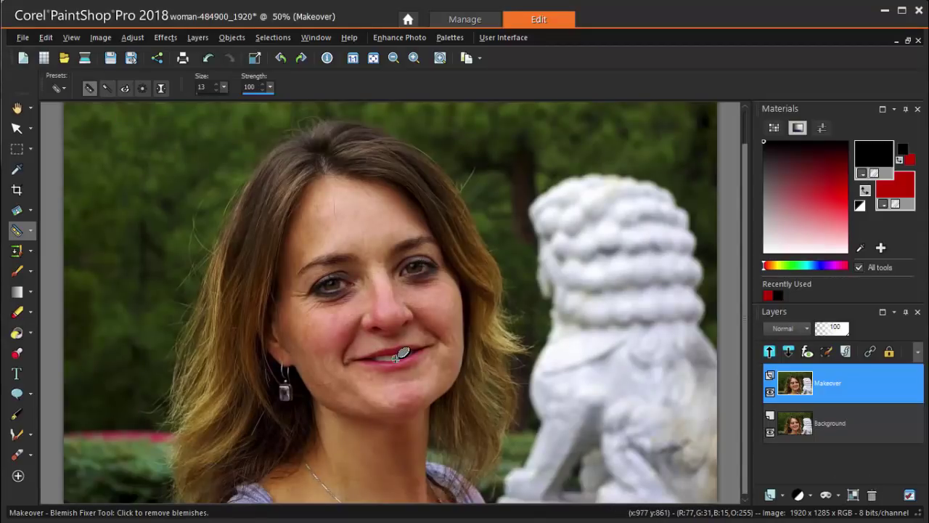
Whiten the teeth with the Makeover Toothbrush, undoing the first attempt at strength 50 and reapplying it at strength 35.
scroll(396, 356, "up", 4)
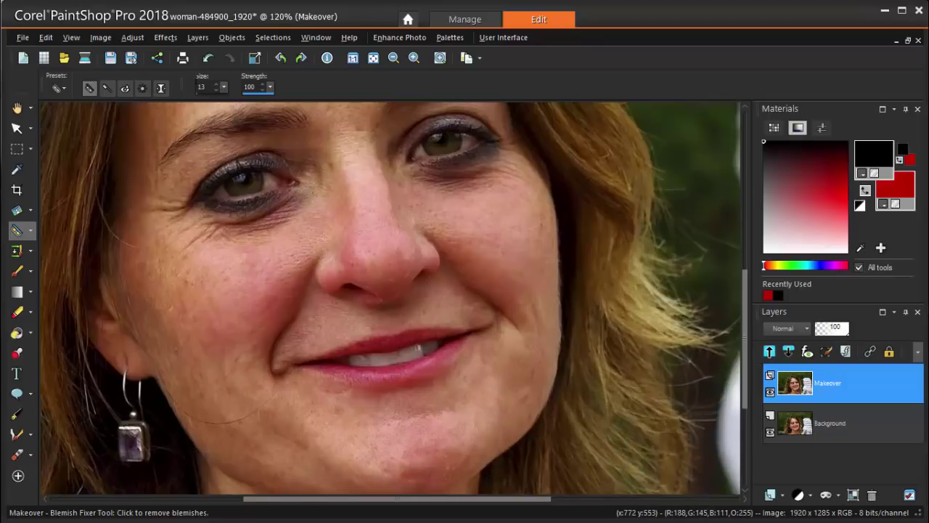
left_click(105, 88)
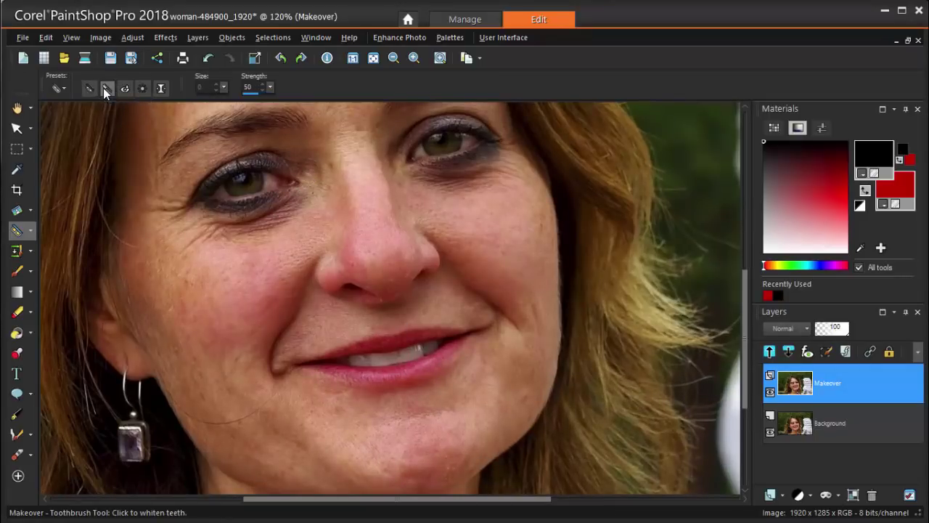
left_click(411, 358)
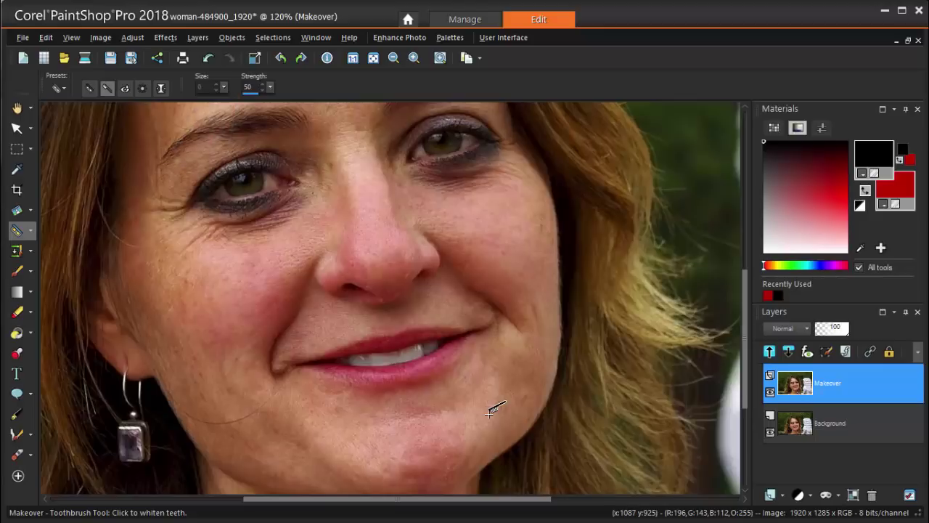
key("ctrl+z")
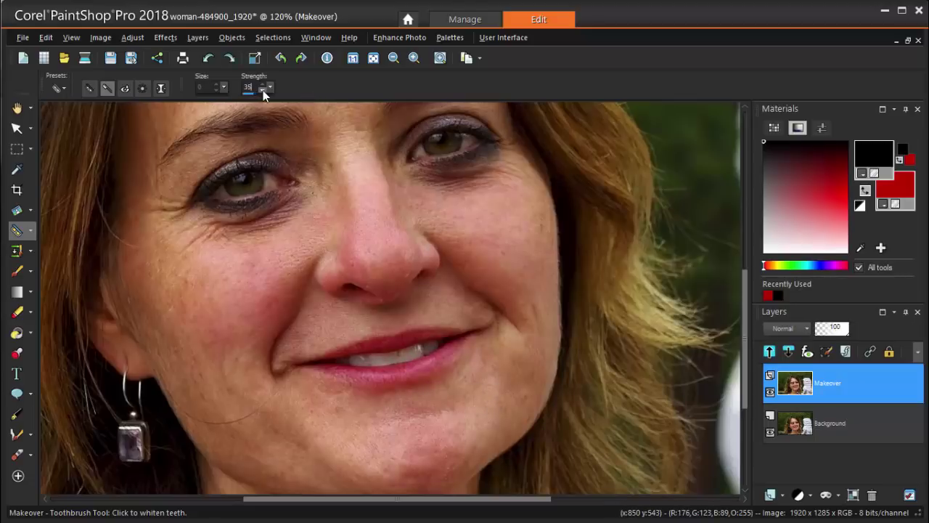
left_click(387, 355)
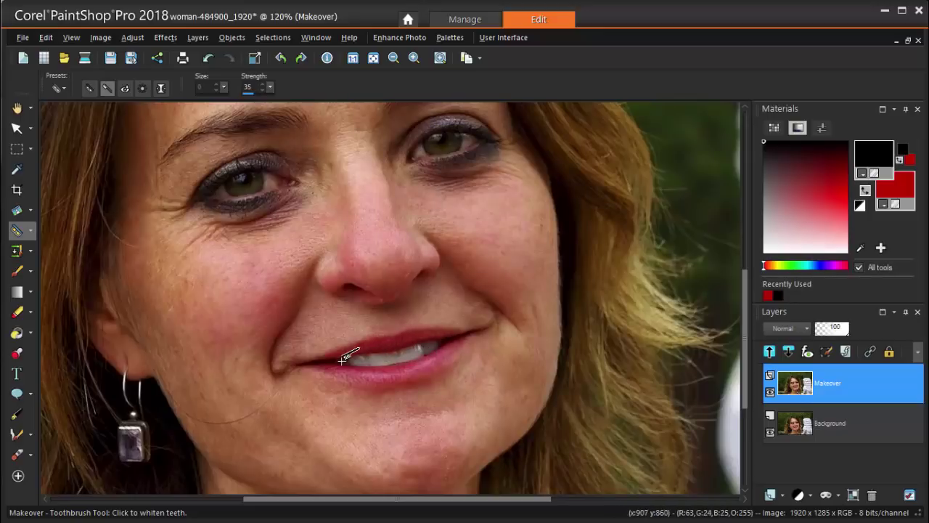
scroll(485, 393, "down", 5)
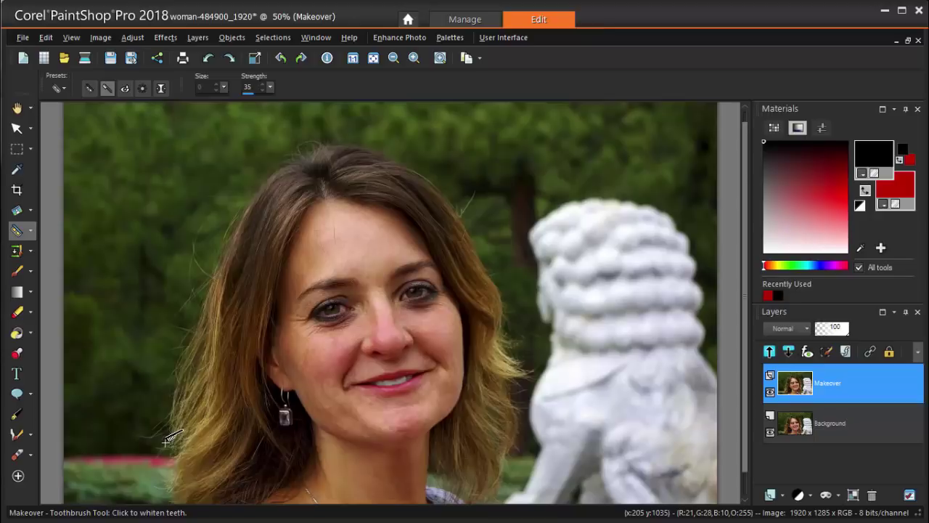
Activate the Scratch Remover for the stray hair along the jaw and reduce its width.
scroll(304, 418, "up", 3)
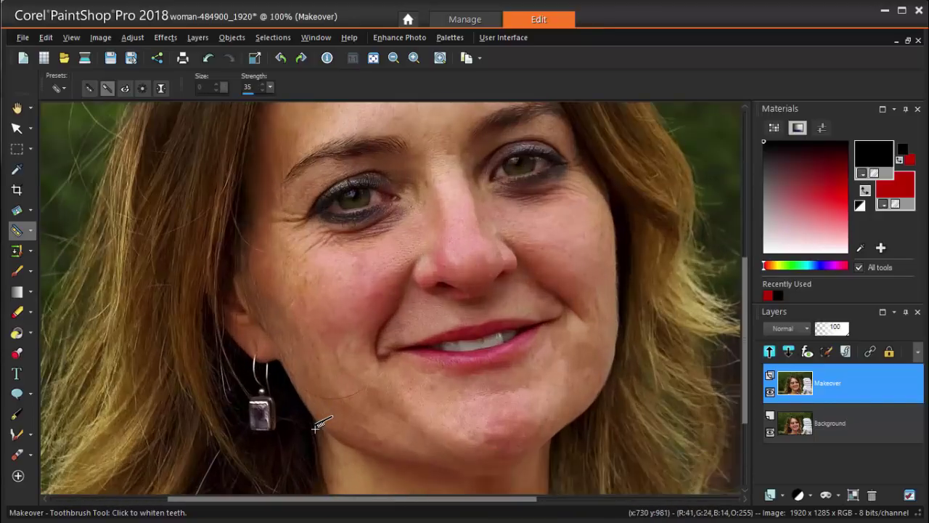
scroll(318, 427, "up", 1)
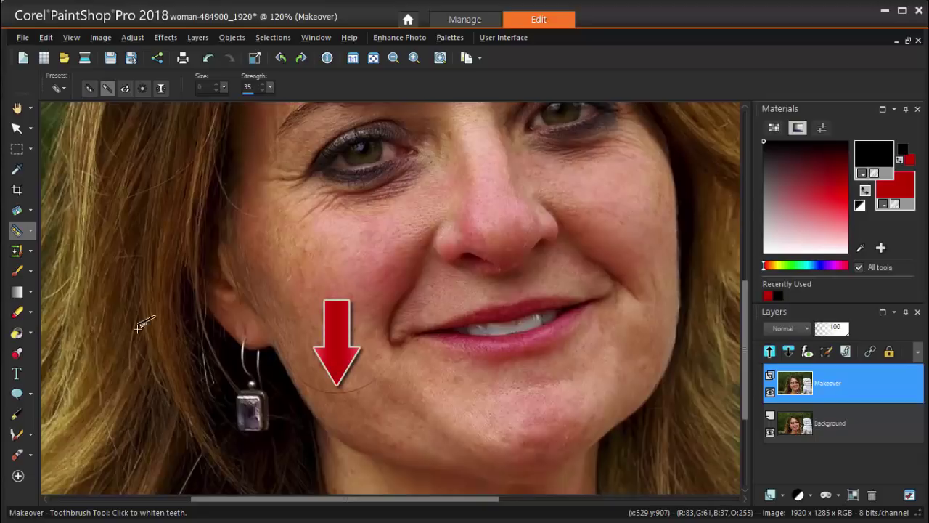
left_click(32, 254)
left_click(73, 270)
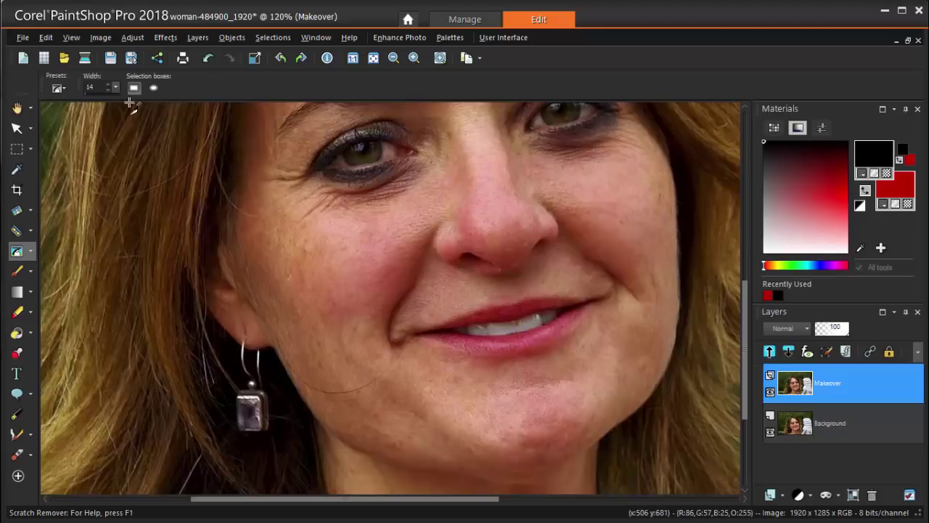
left_click(108, 91)
left_click(109, 90)
left_click(109, 91)
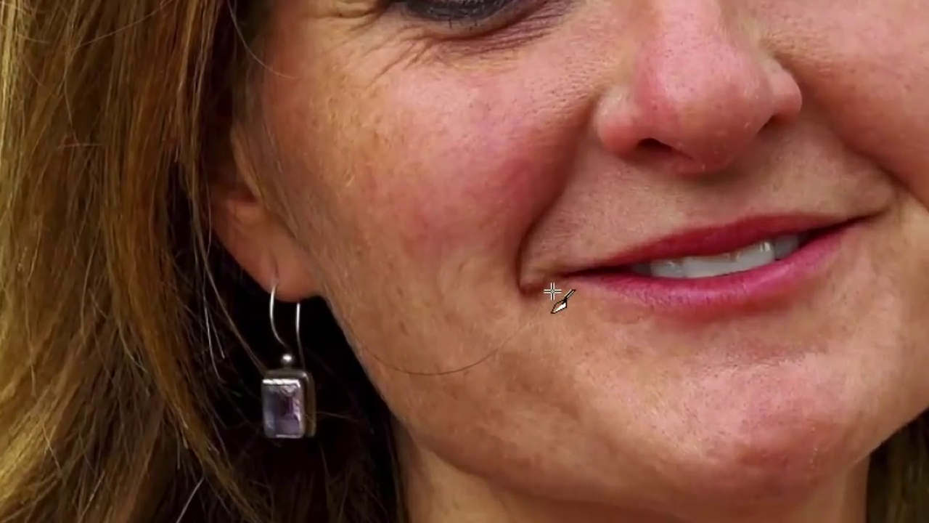
Remove the stray hair curving across the lower cheek and jawline with short Scratch Remover strokes.
left_click_drag(402, 336, 371, 365)
left_click_drag(501, 344, 493, 356)
left_click_drag(500, 349, 353, 324)
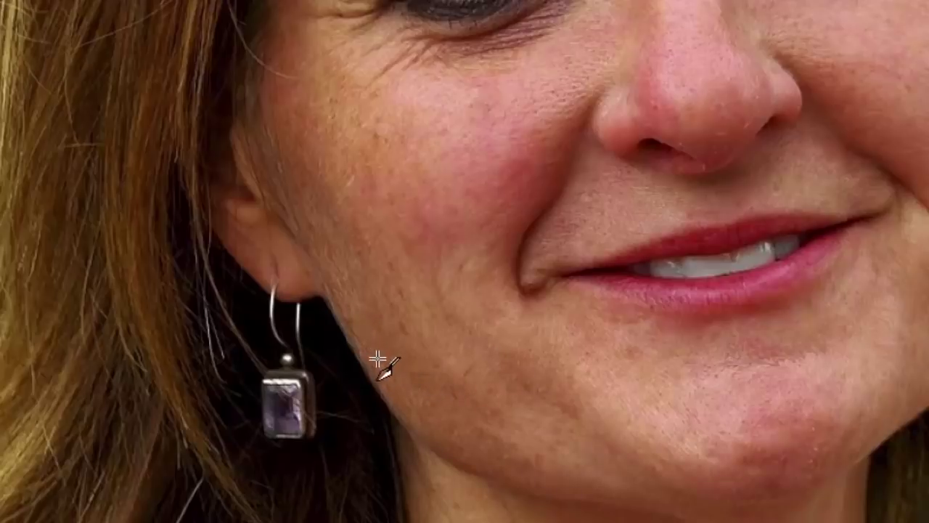
left_click_drag(380, 366, 342, 309)
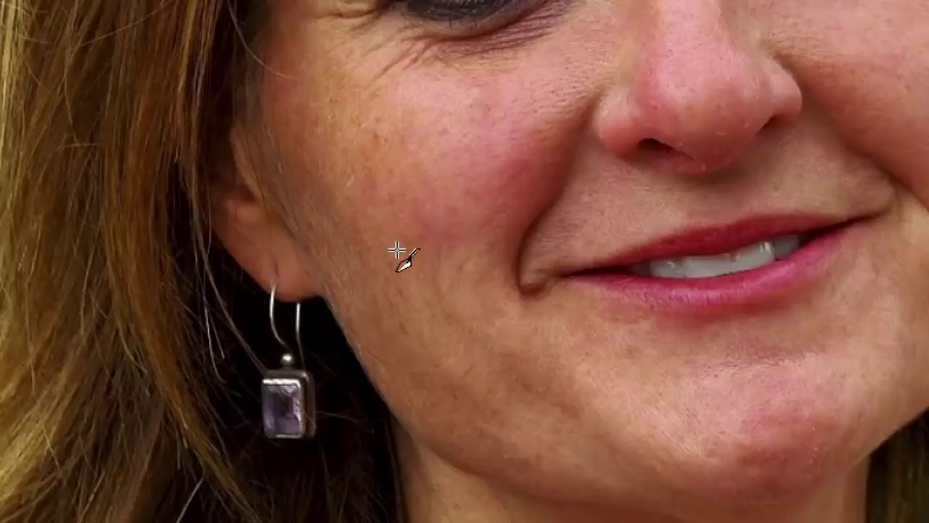
Touch up the remaining fine lines and stray hairs on the cheek and around the eyes with the Scratch Remover.
left_click_drag(434, 205, 397, 363)
left_click_drag(324, 252, 380, 204)
left_click_drag(271, 170, 300, 190)
left_click_drag(283, 152, 376, 196)
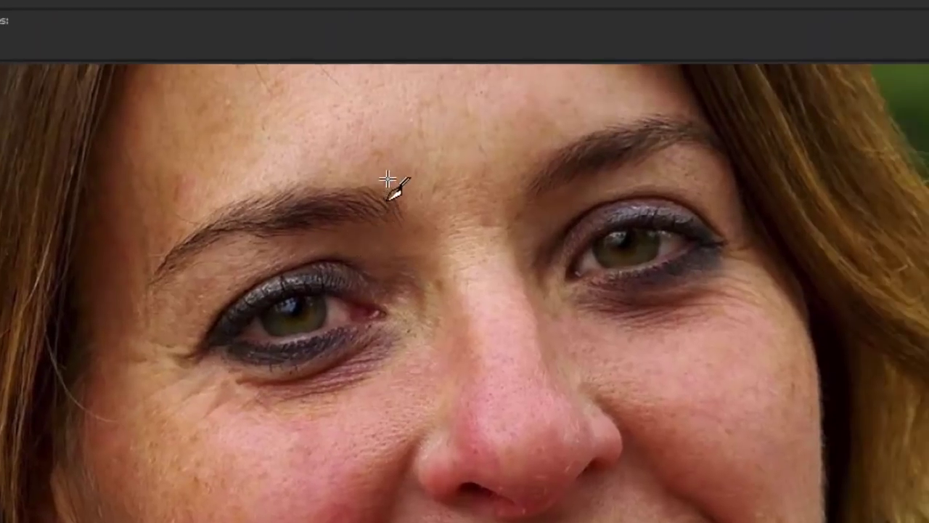
left_click(411, 225)
left_click(573, 121)
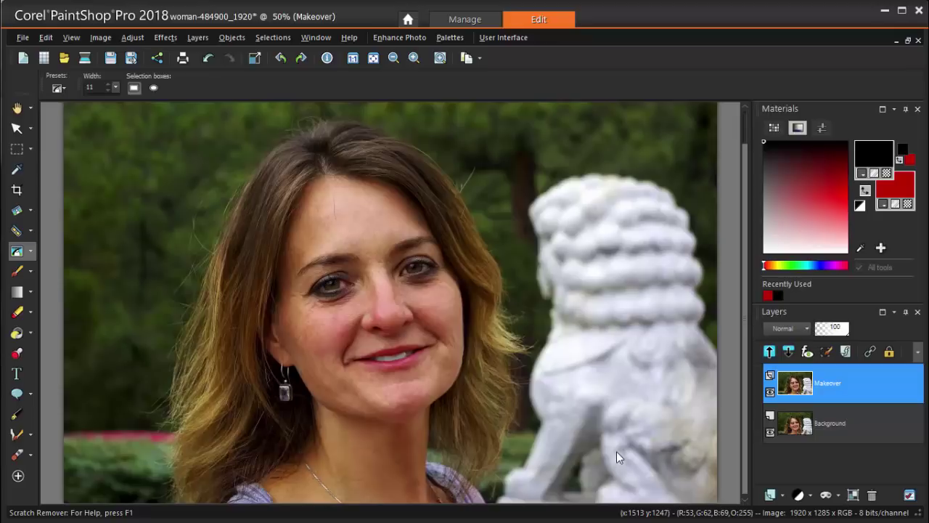
Open Skin Smoothing for the Makeover layer, try an amount of 52 and frame the mouth and chin in the preview at 87% zoom.
left_click(139, 34)
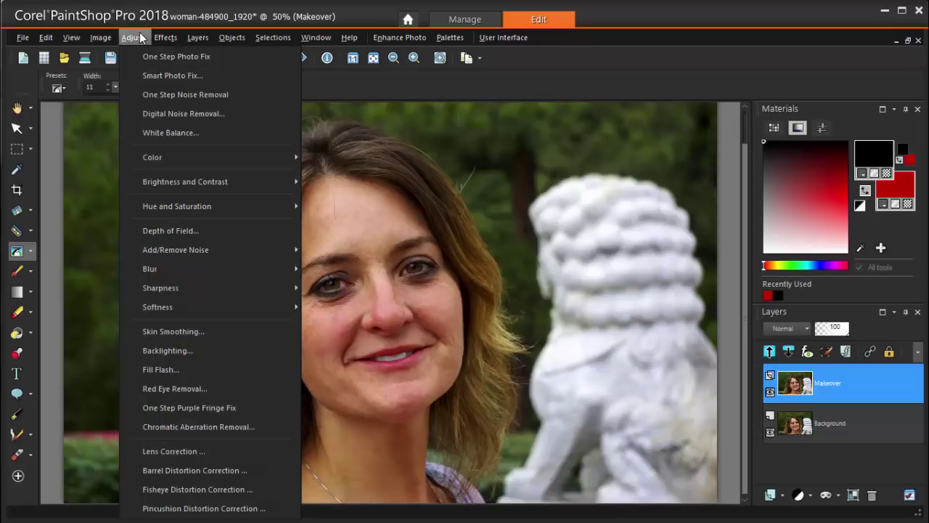
left_click(209, 330)
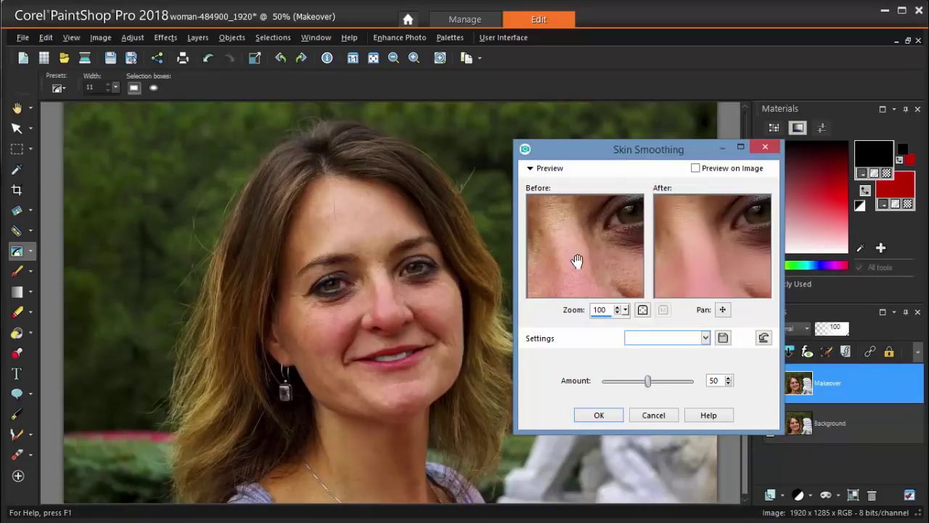
left_click_drag(579, 261, 586, 207)
mouse_move(596, 250)
left_mouse_down()
mouse_move(597, 263)
mouse_move(580, 243)
mouse_move(613, 247)
left_mouse_up()
key("Right")
key("Right")
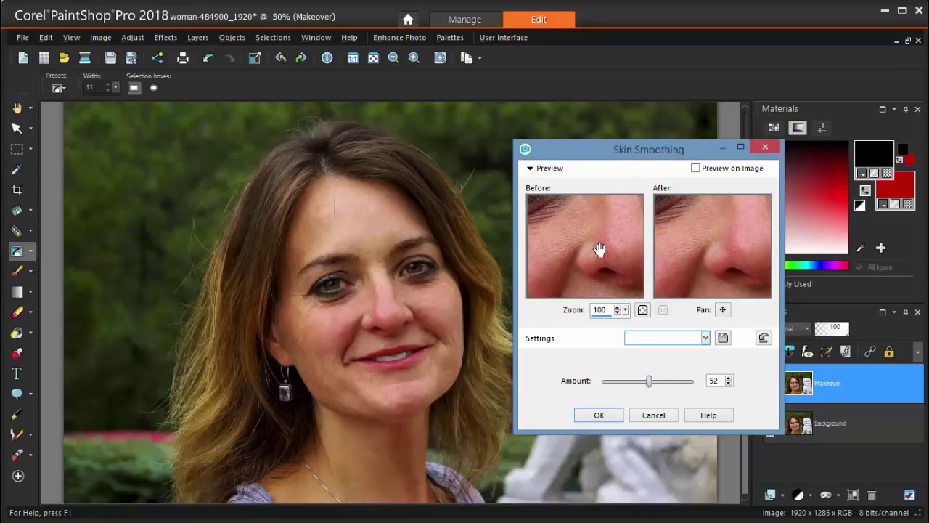
scroll(620, 311, "down", 3)
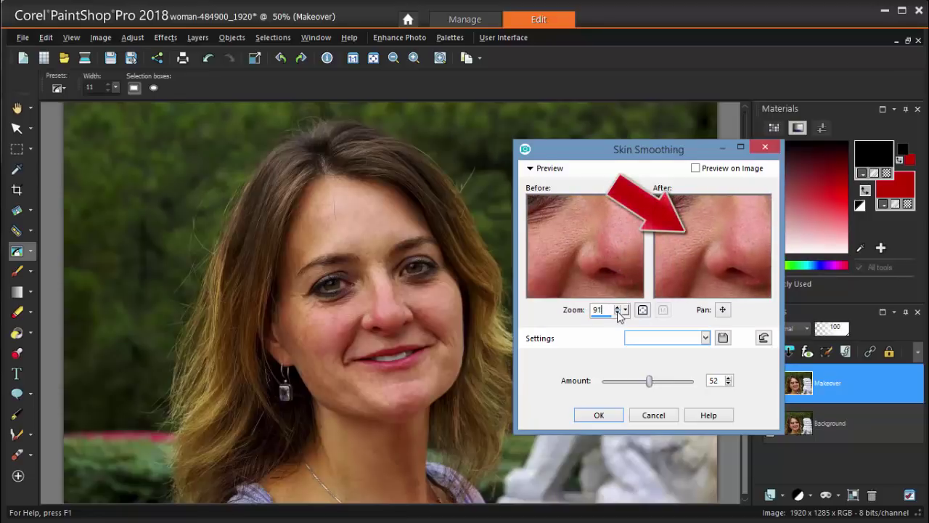
left_click_drag(599, 291, 672, 252)
left_click_drag(587, 220, 580, 239)
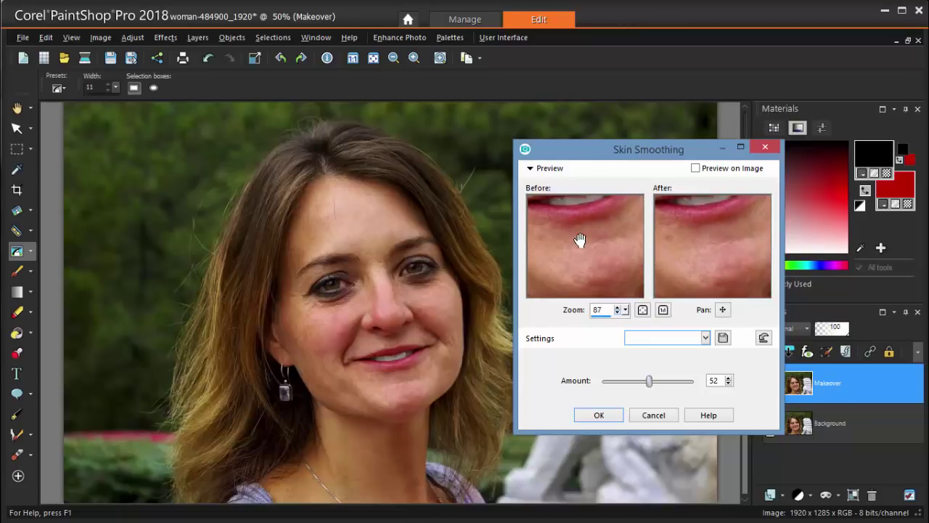
Set the skin smoothing amount to 72, preview it on the image and apply it.
left_click_drag(650, 381, 669, 387)
left_click(696, 168)
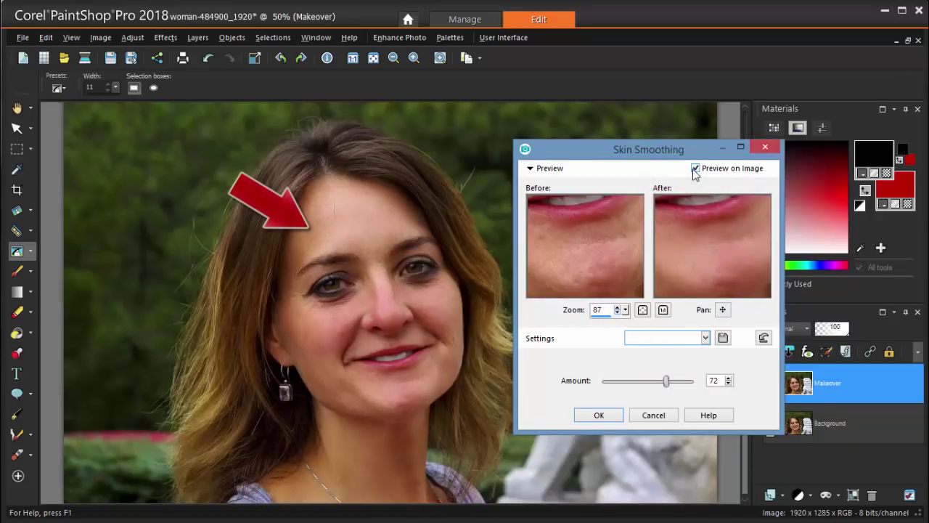
left_click(606, 413)
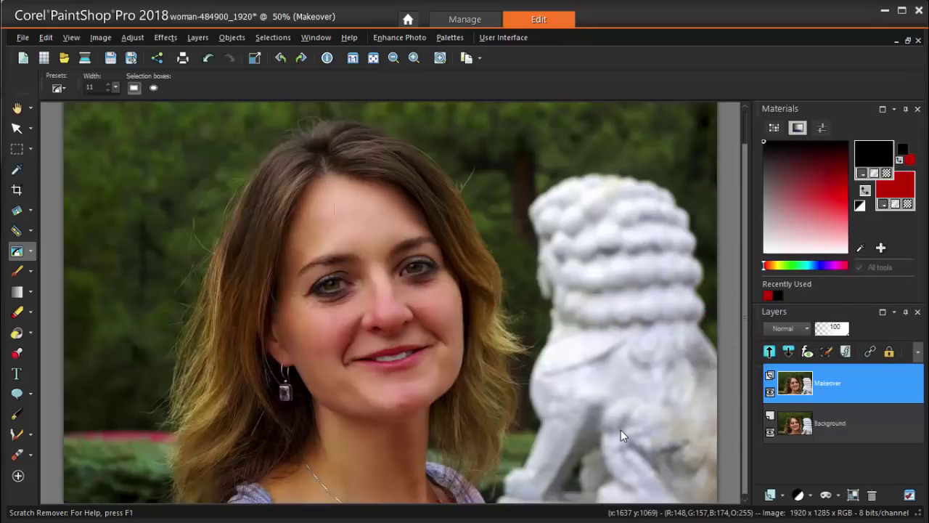
Compare the retouched portrait with the original by hiding and showing the Makeover layer twice.
left_click(771, 393)
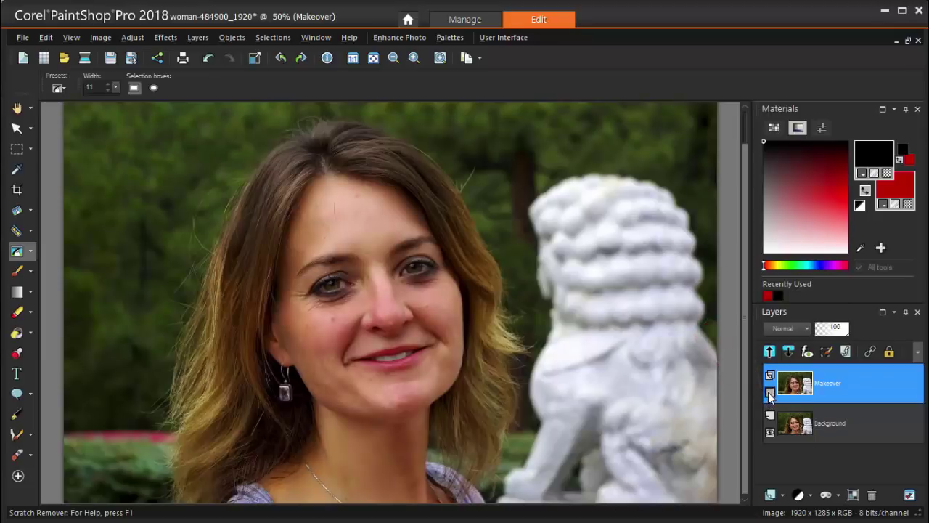
left_click(770, 392)
left_click(771, 393)
left_click(771, 393)
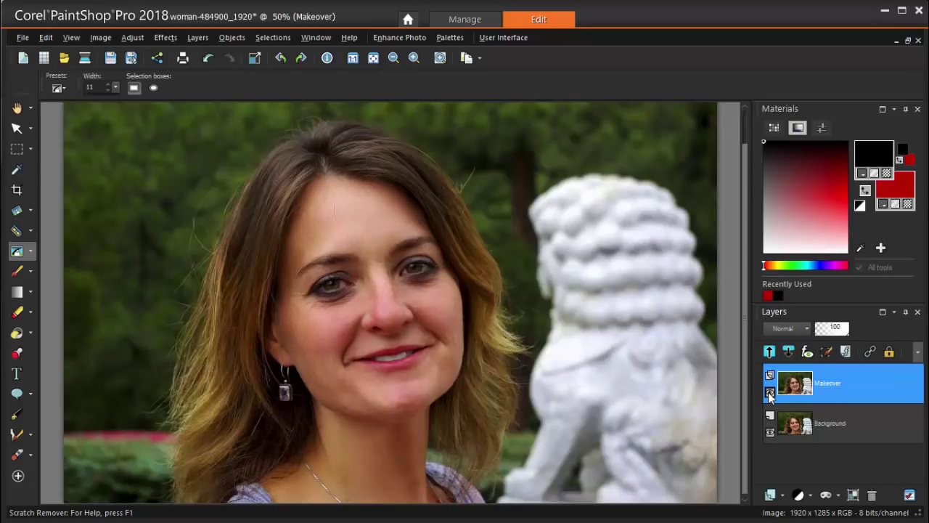